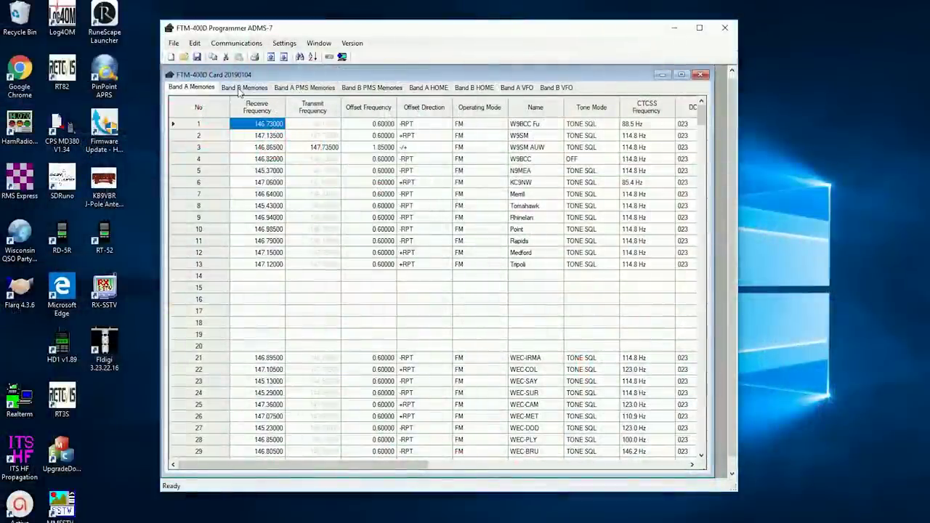
- Show the Band B memories and go through channel 1's frequency, offset, operating mode, name and tone mode fields
left_click(240, 88)
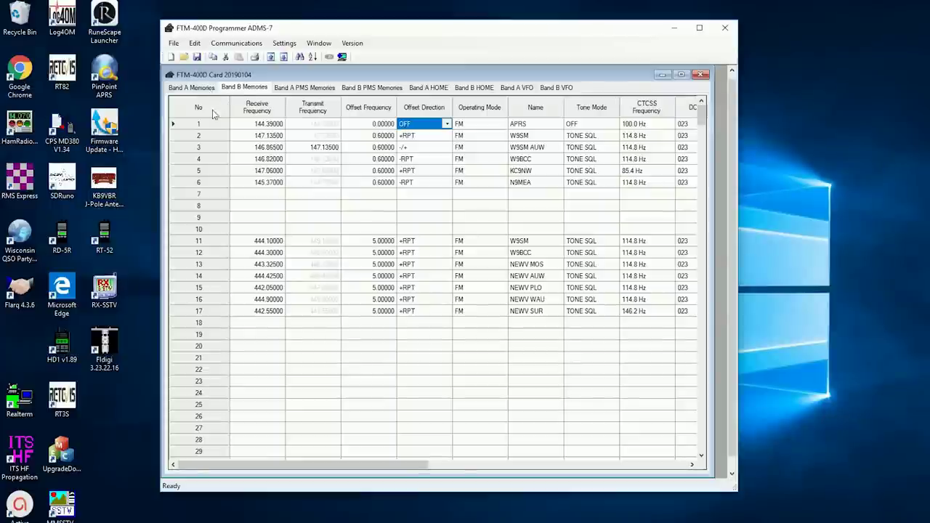
left_click(250, 128)
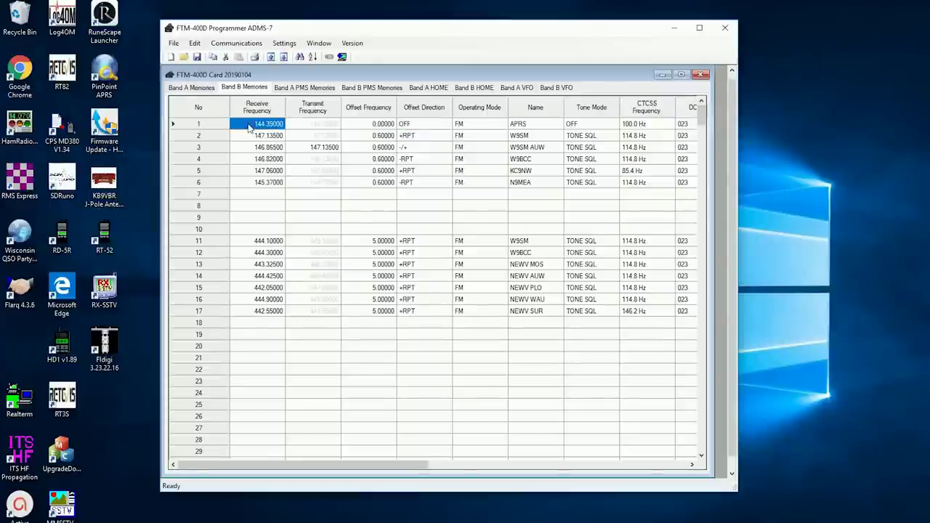
left_click(320, 127)
left_click(358, 127)
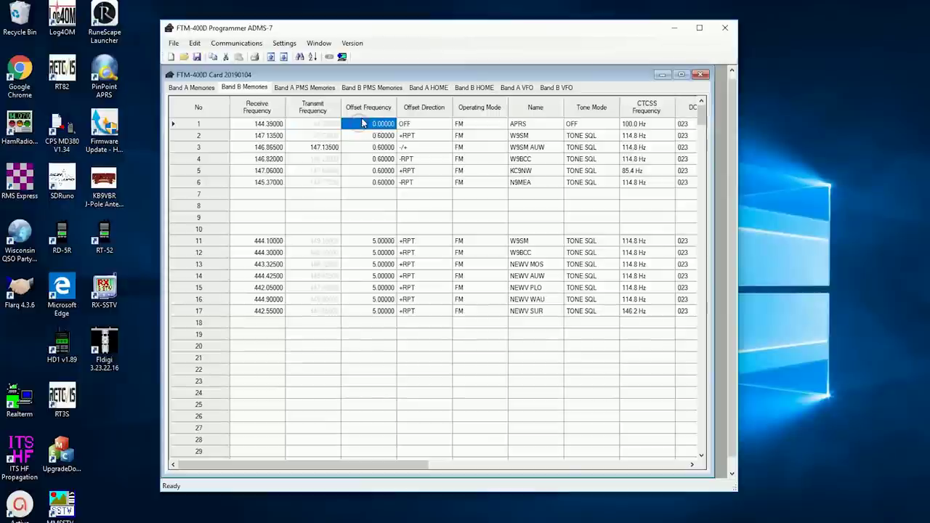
left_click(474, 125)
left_click(539, 125)
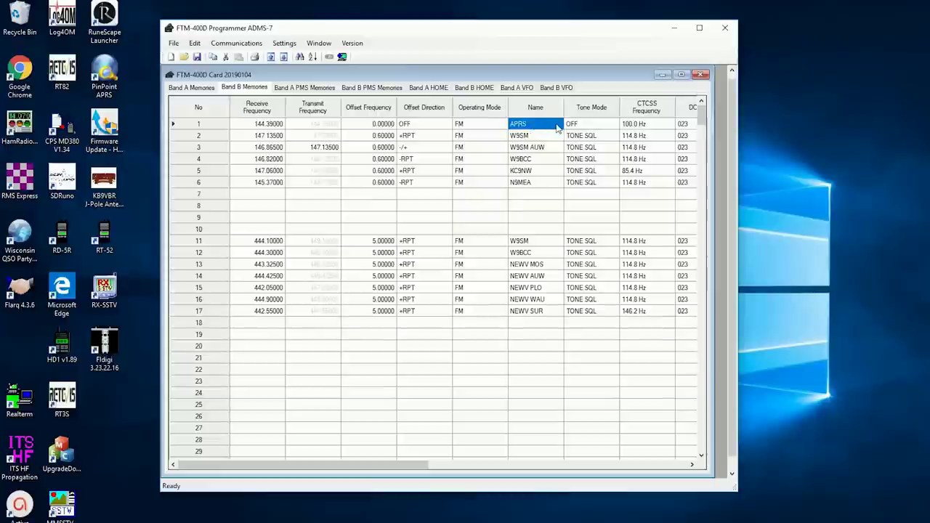
left_click(593, 127)
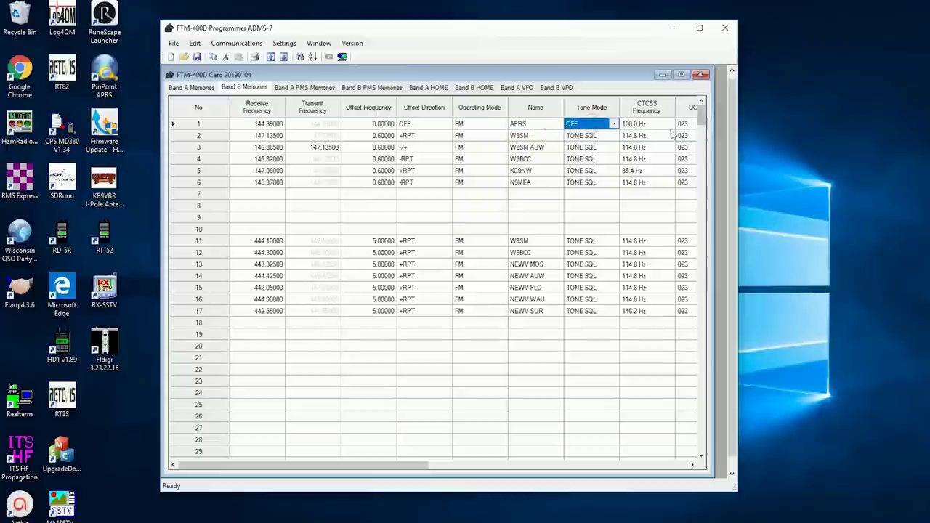
- Examine the remaining Band B memory columns through Clock Shift, including Tx Power and Step, and return to the first columns
left_click(691, 464)
left_click(692, 465)
left_click(692, 465)
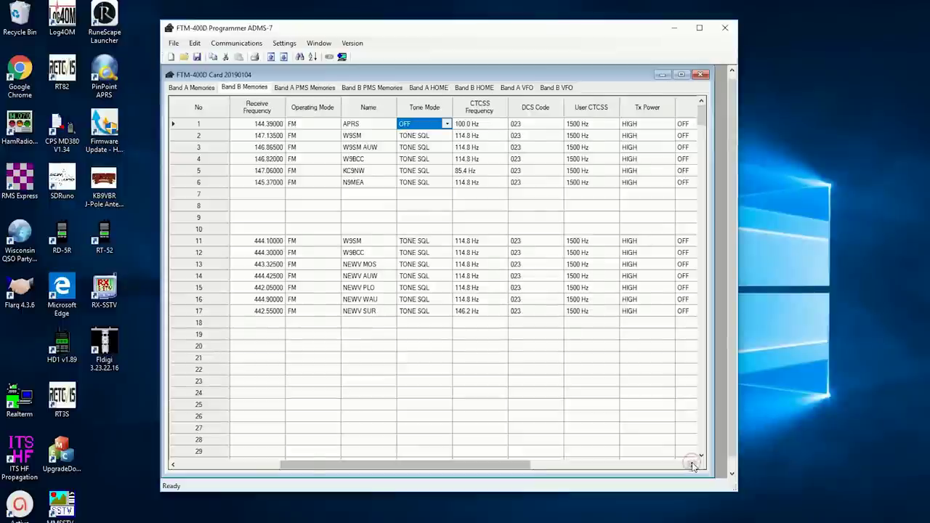
left_click(691, 465)
left_click(692, 465)
left_click(691, 465)
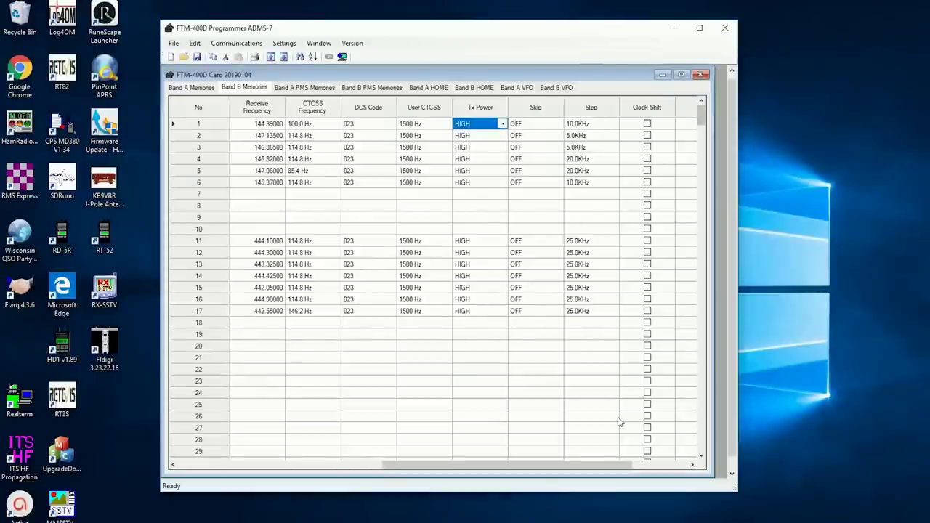
left_click(331, 462)
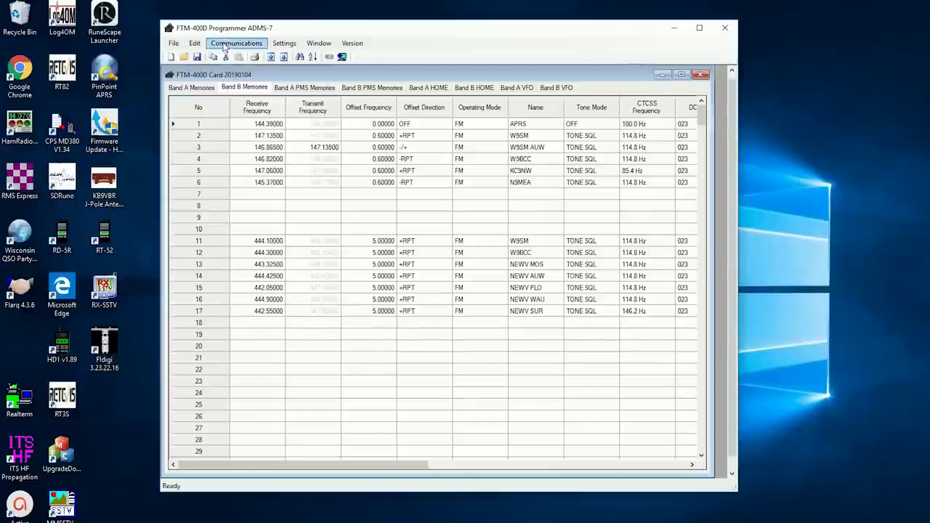
- Open the radio's set mode settings and bring up the APRS options, checking the APRS destination
left_click(286, 43)
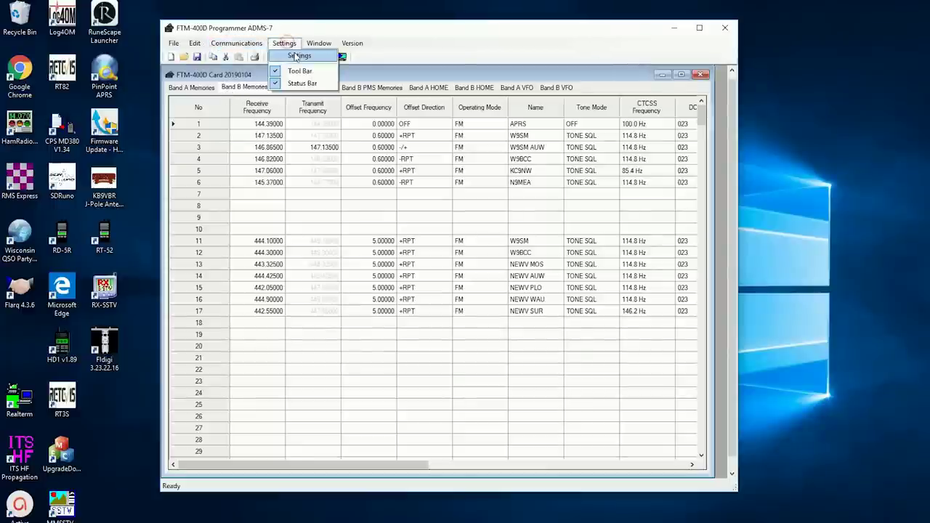
left_click(296, 58)
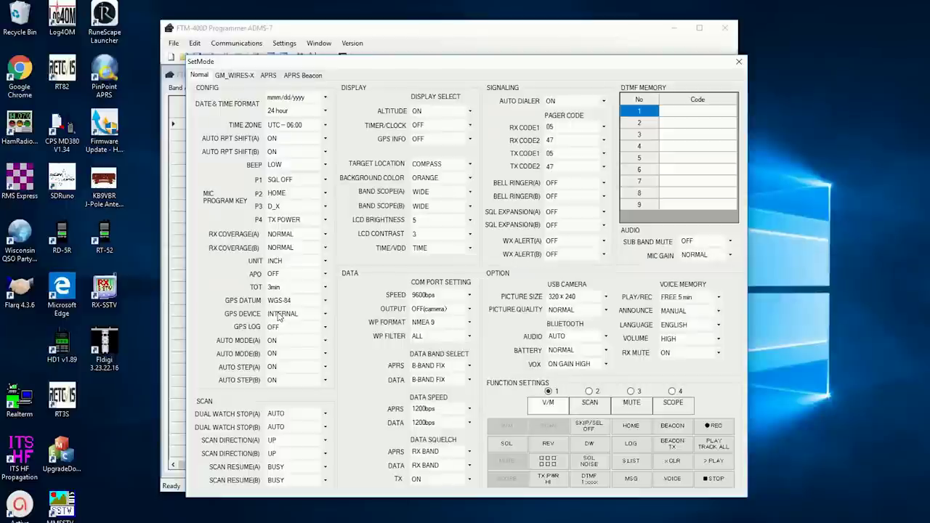
left_click(268, 77)
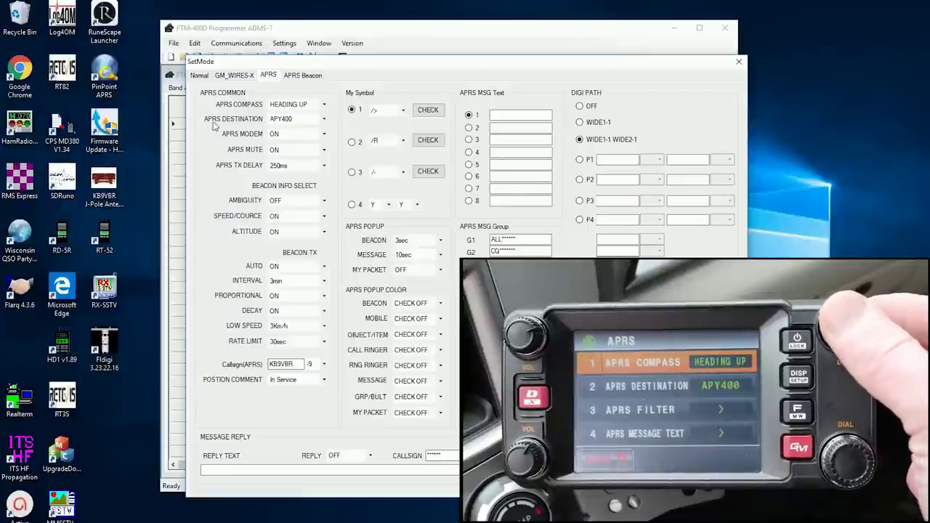
left_click(324, 123)
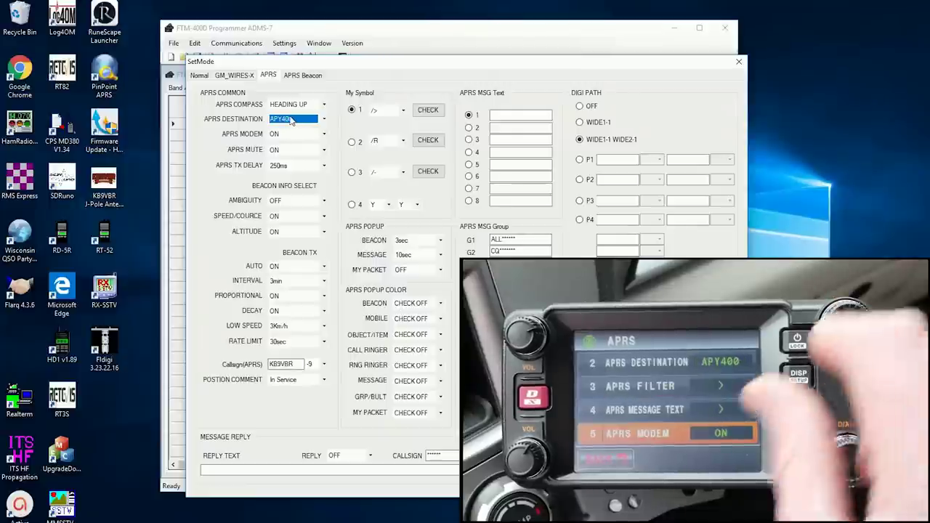
- Set the APRS modem to OFF and APRS mute to ON
left_click(294, 135)
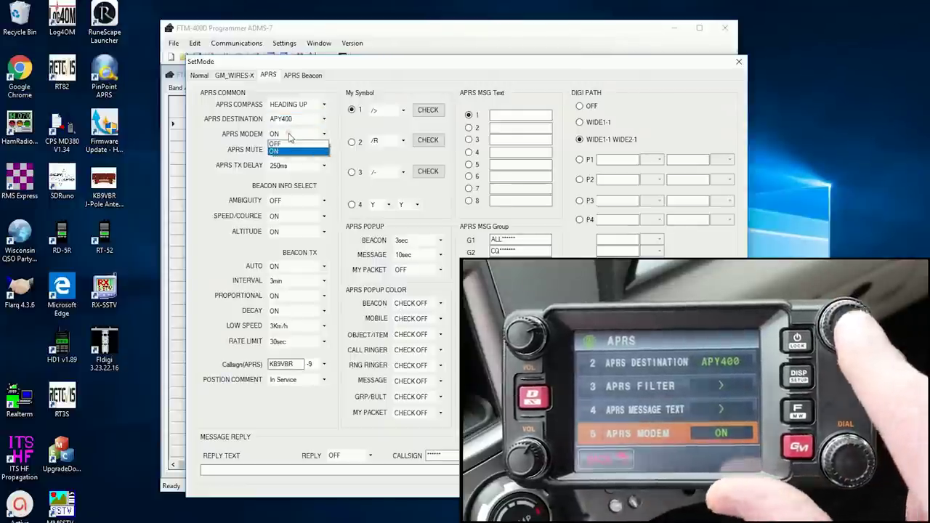
left_click(276, 142)
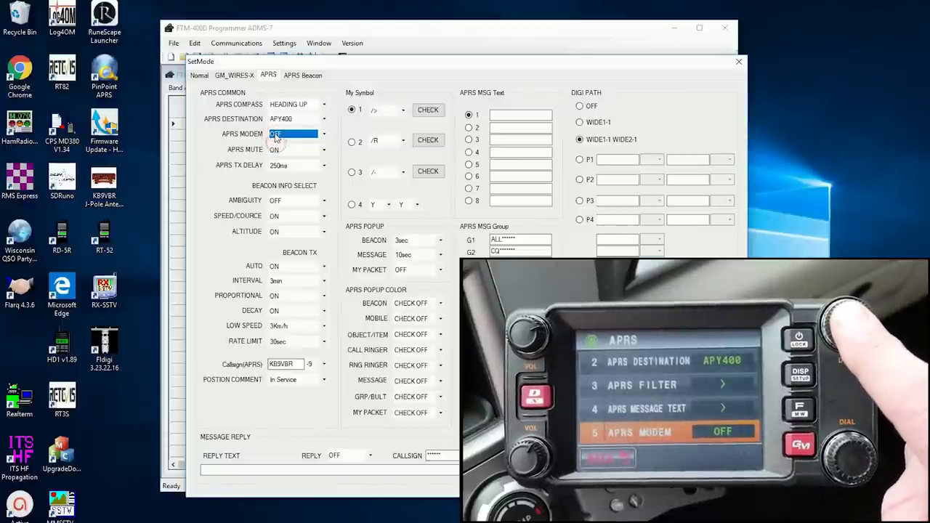
left_click(282, 135)
left_click(275, 147)
left_click(279, 150)
left_click(273, 168)
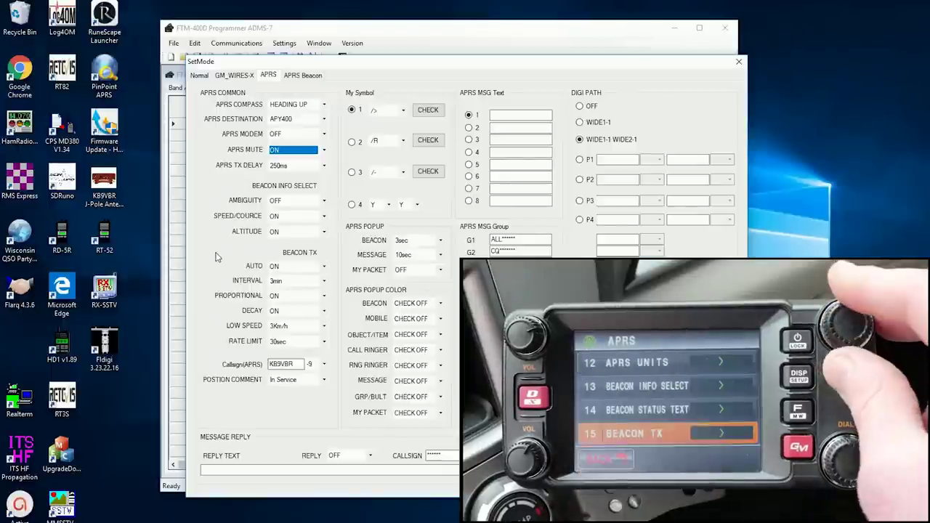
- Review the automatic transmission and interval settings for the APRS beacon
left_click(285, 267)
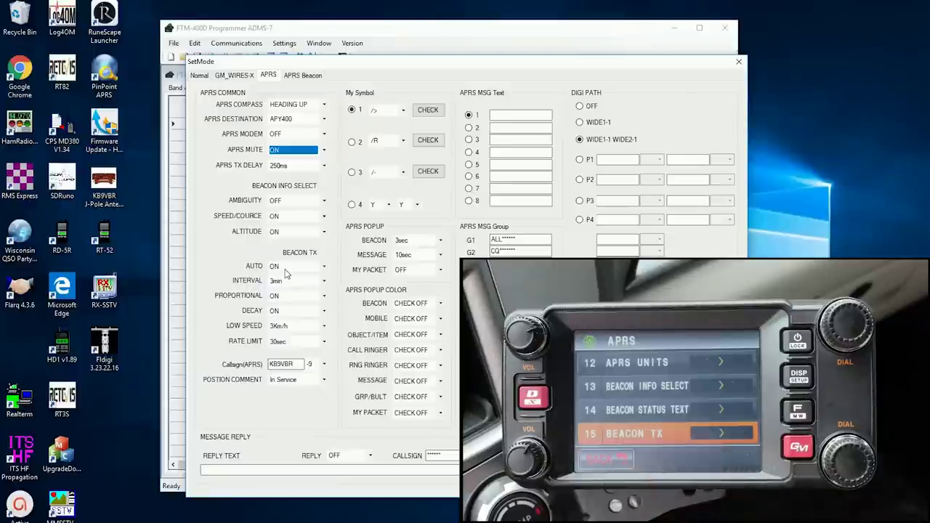
left_click(285, 270)
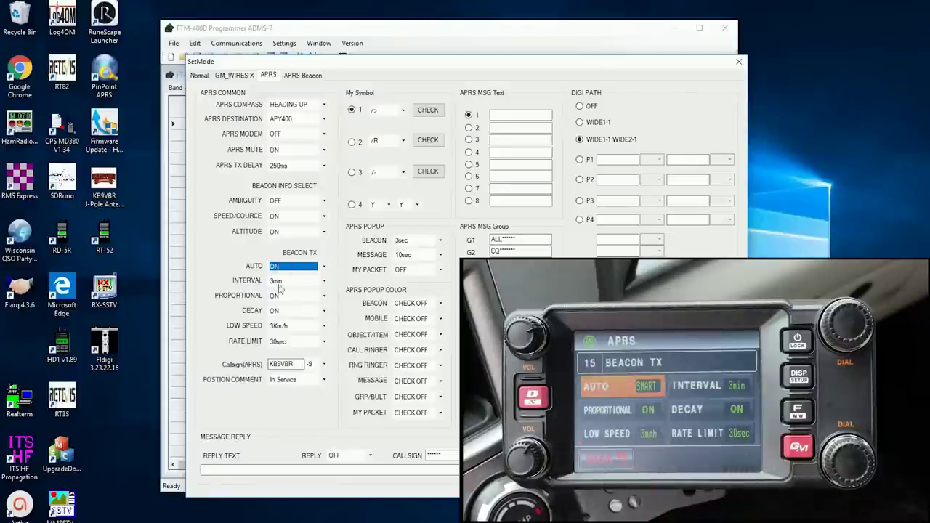
left_click(280, 281)
left_click(282, 285)
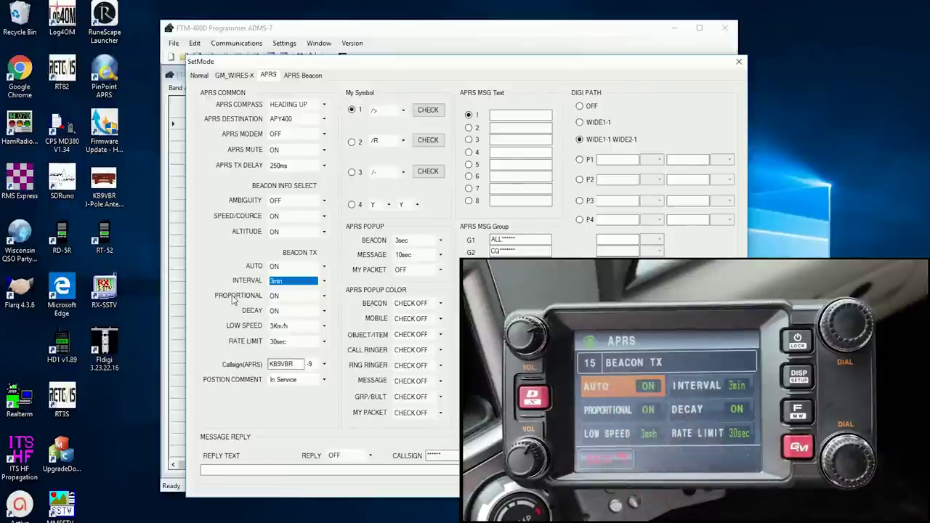
left_click(284, 287)
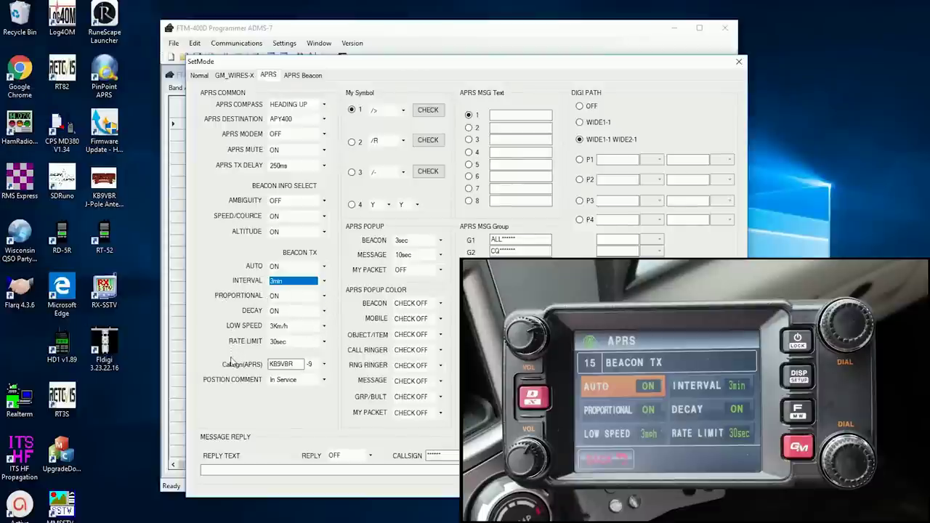
- Select -9 as the suffix of the APRS callsign
left_click(294, 363)
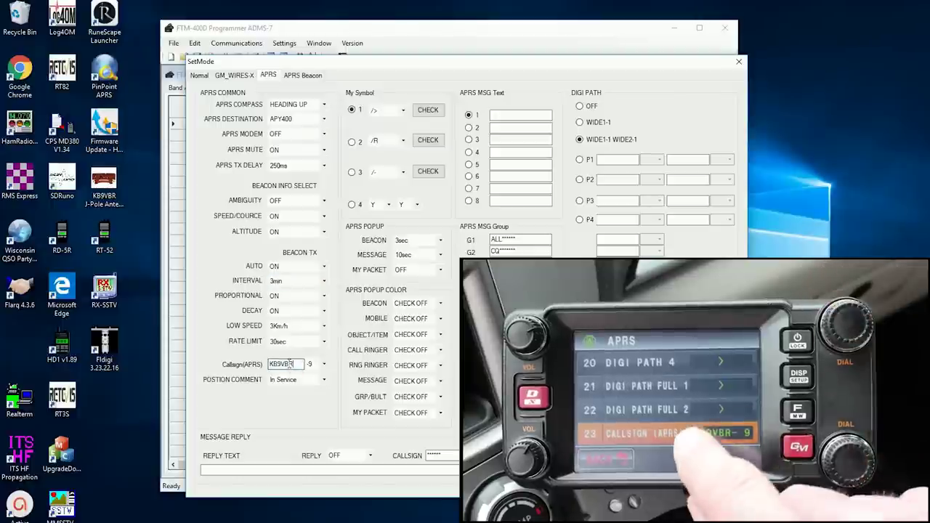
left_click(311, 365)
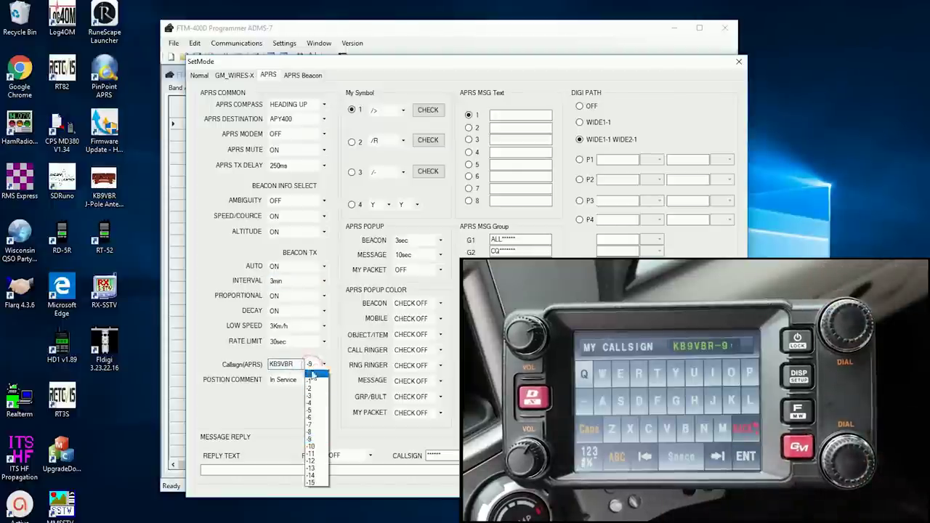
left_click(312, 440)
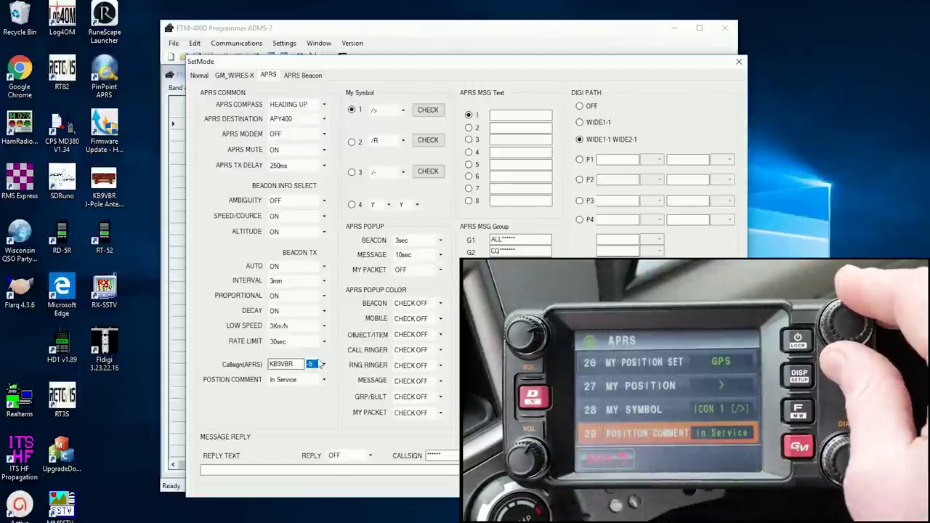
left_click(324, 365)
left_click(312, 366)
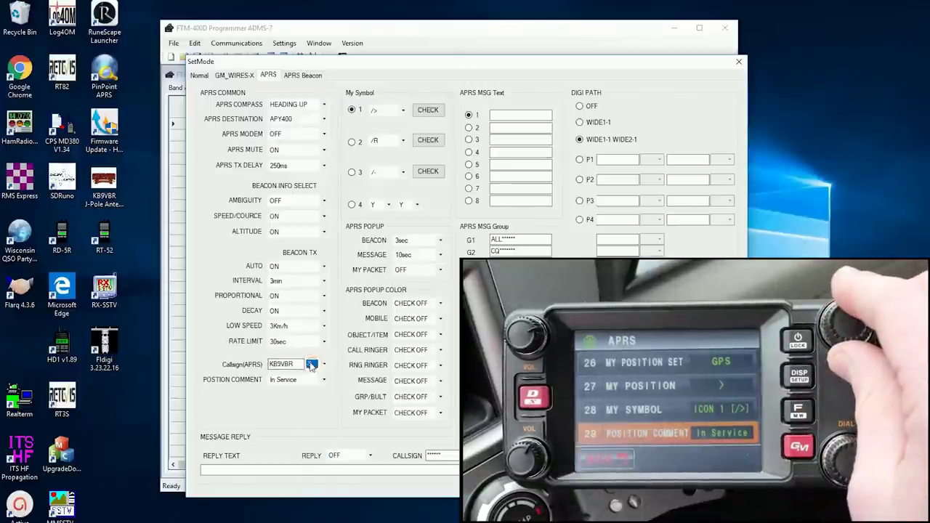
- Look through the available position comment options without choosing a different one
left_click(294, 380)
left_click(294, 383)
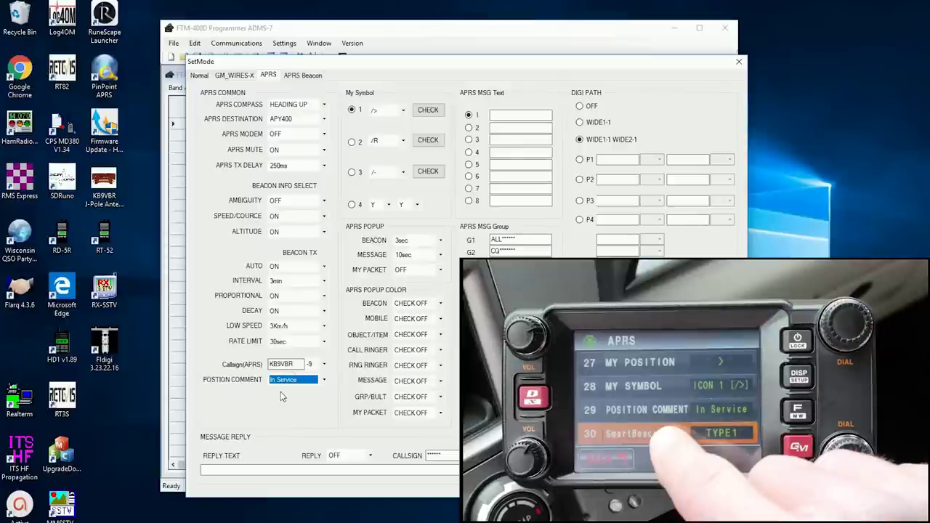
left_click(324, 379)
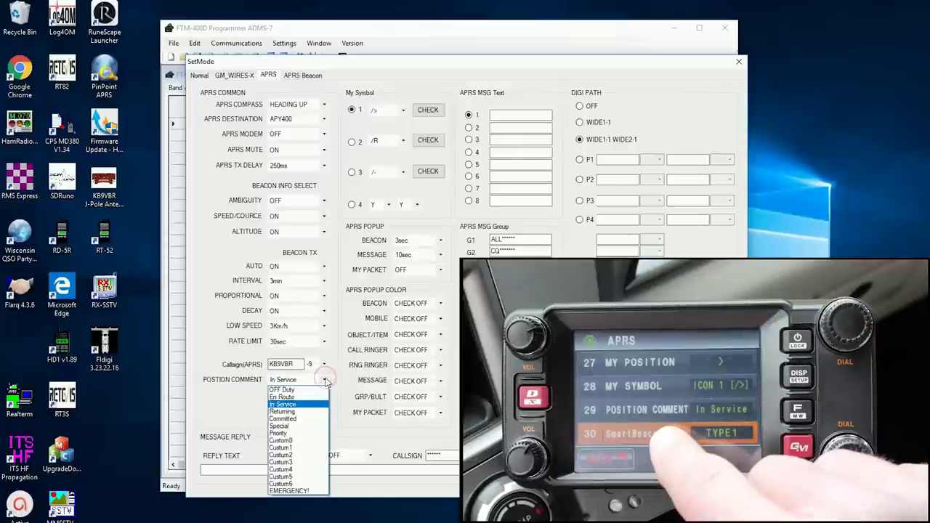
left_click(324, 380)
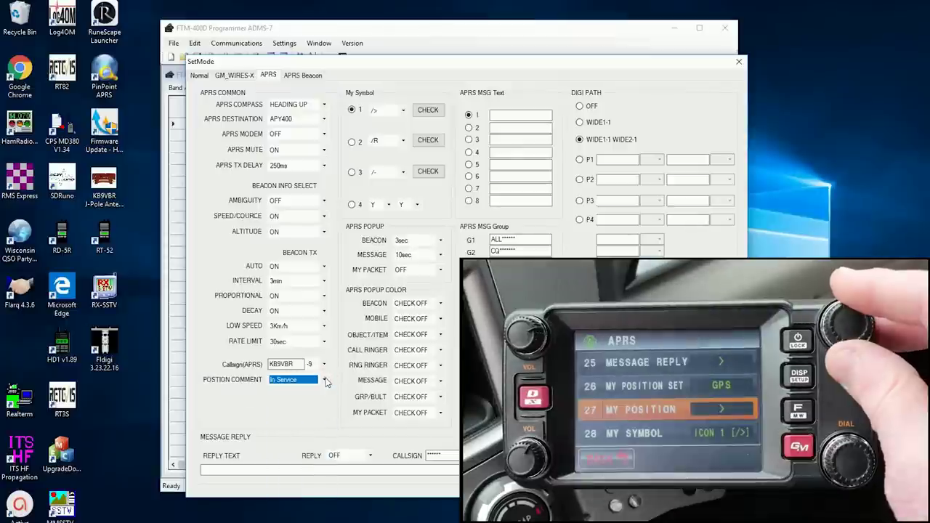
- Choose /> as the code for My Symbol 1, preview its icon and close the preview
left_click(403, 109)
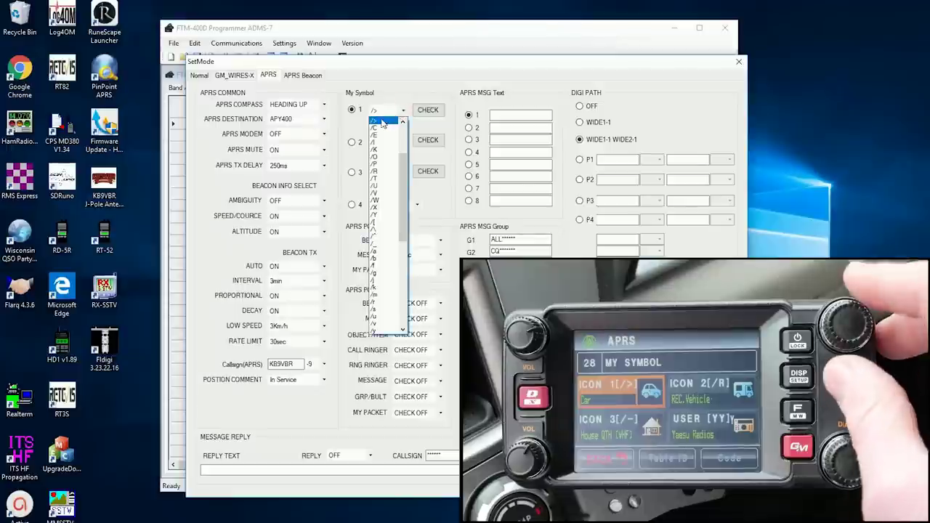
left_click(378, 121)
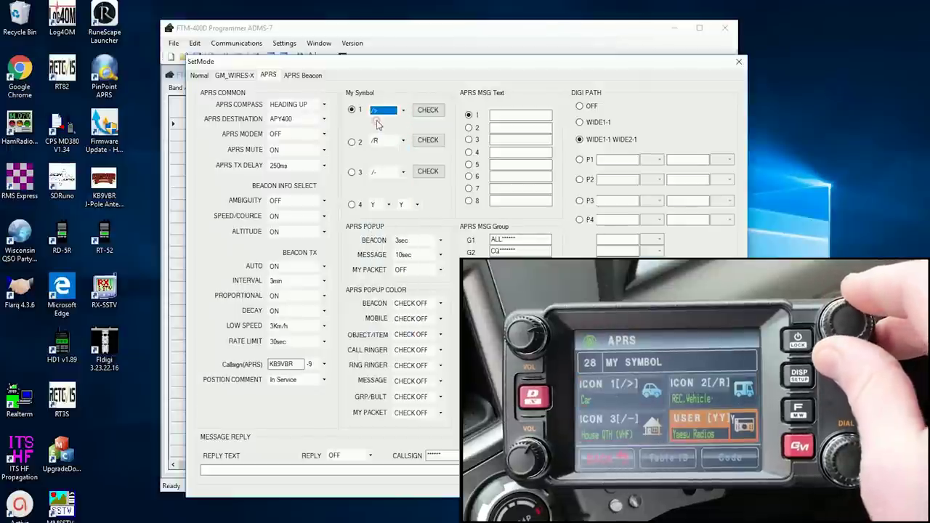
left_click(428, 109)
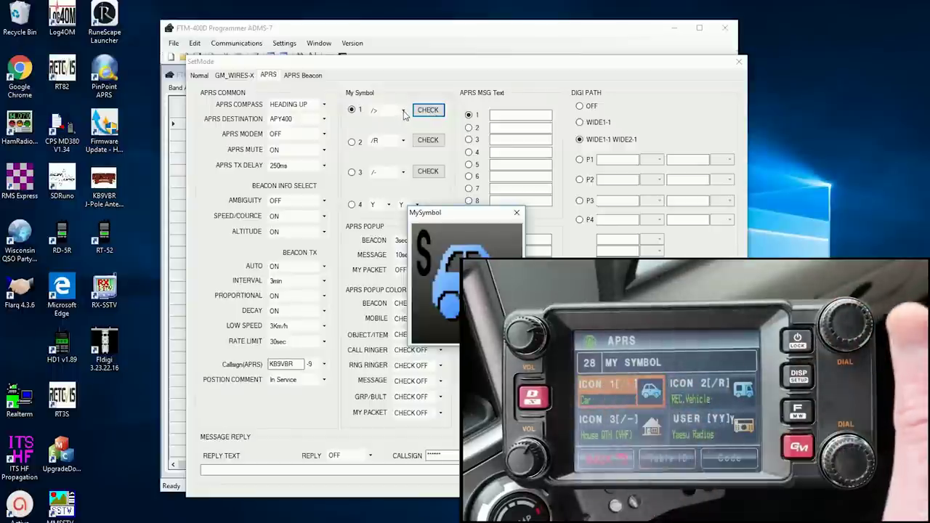
left_click(404, 112)
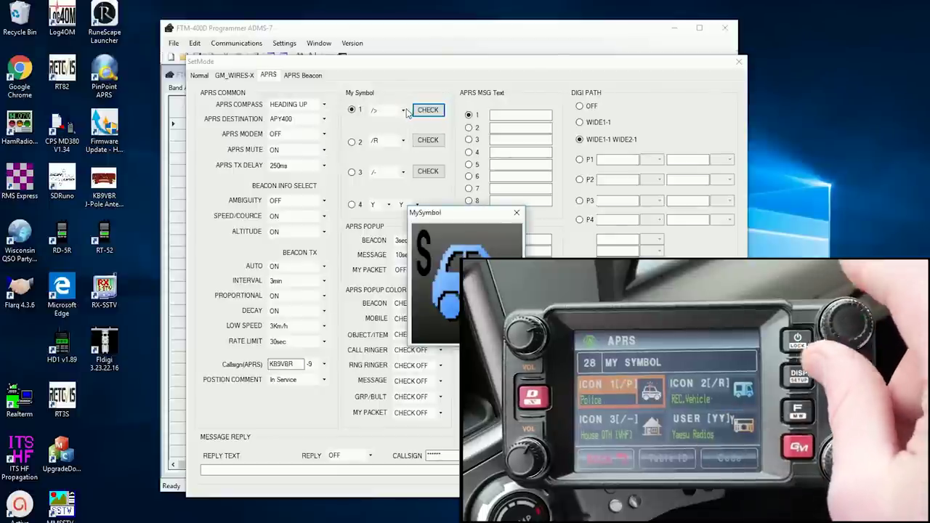
left_click(516, 213)
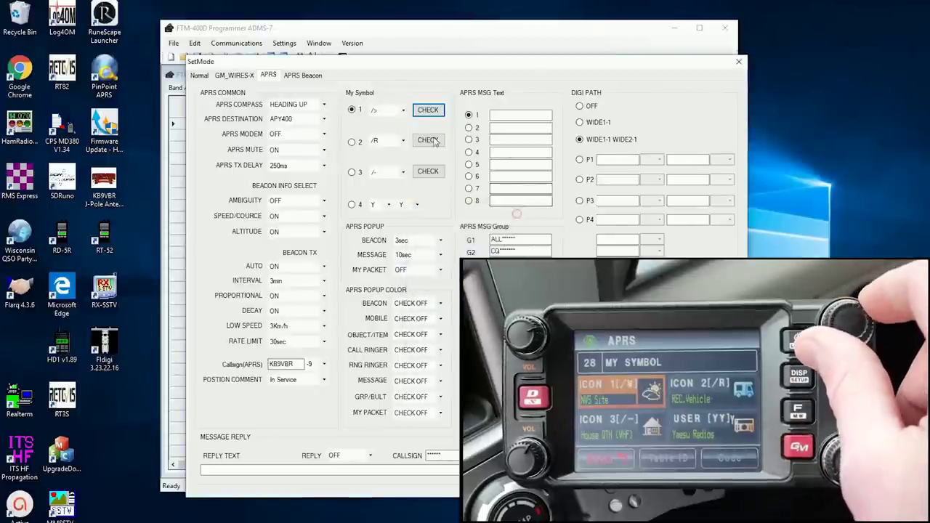
- Change My Symbol 1 to /I, preview its icon and close the preview
left_click(403, 111)
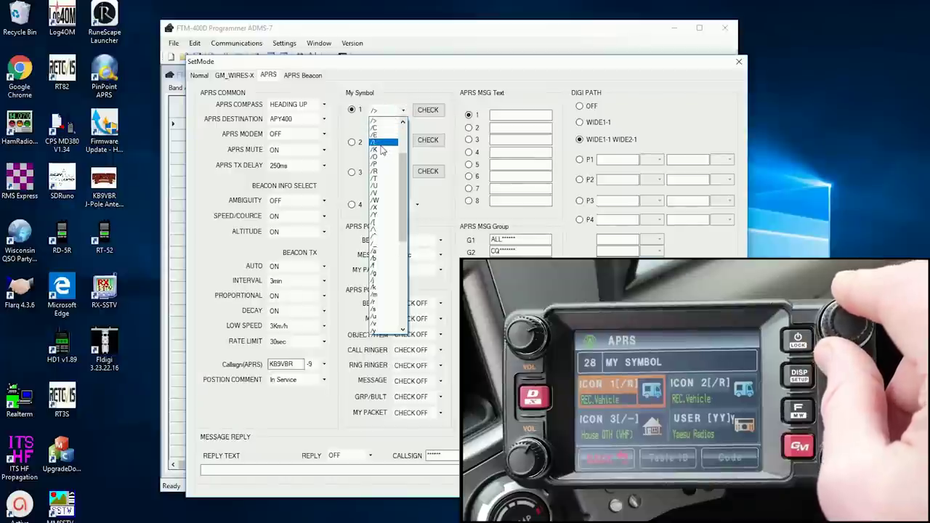
left_click(381, 142)
left_click(428, 111)
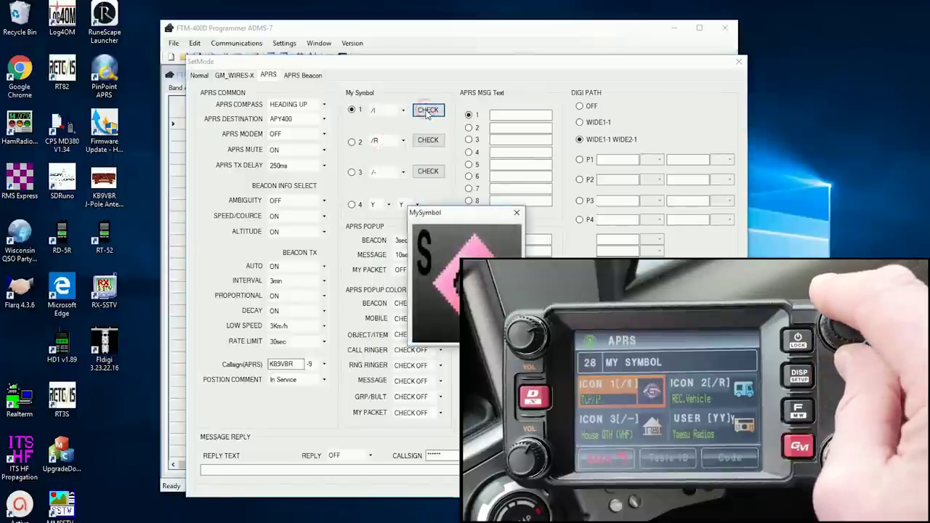
left_click(516, 212)
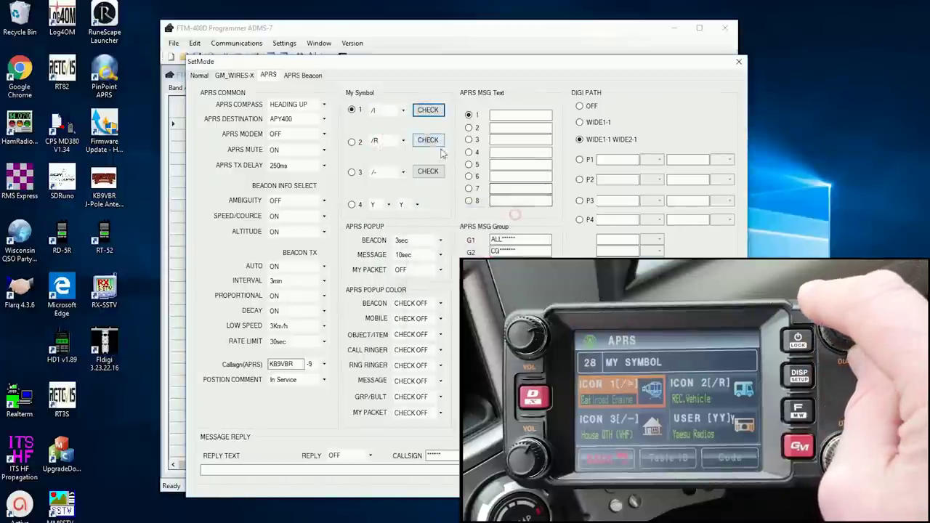
- Set My Symbol 1 back to the car symbol code />
left_click(402, 109)
scroll(382, 156, "down", 3)
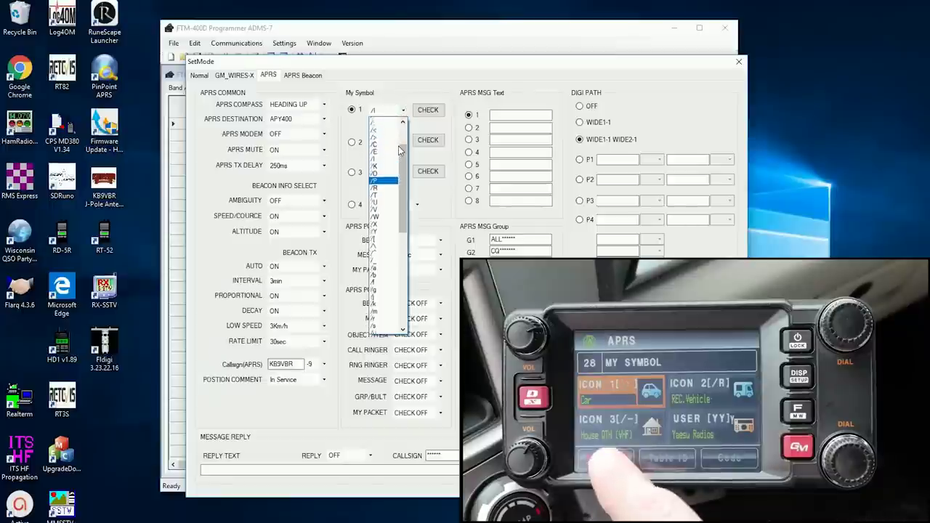
left_click(384, 159)
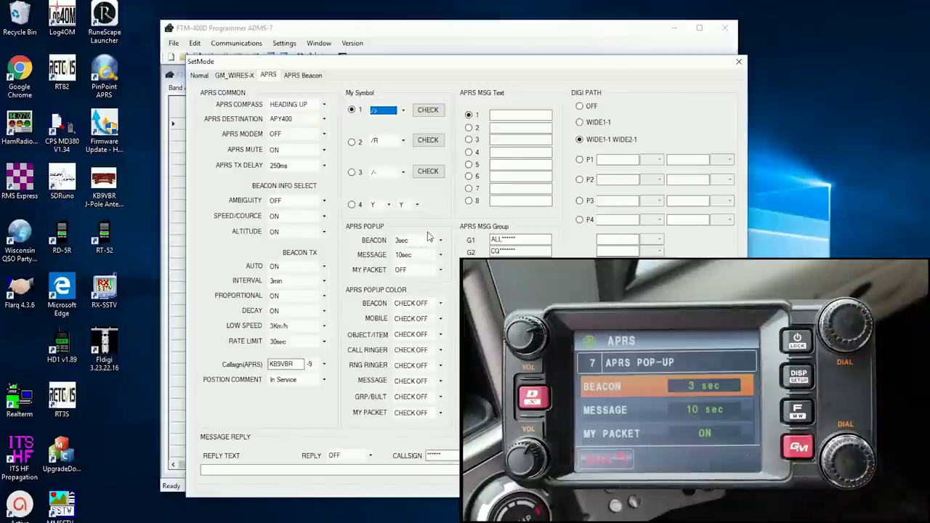
- Choose OFF for the My Packet APRS popup and CHECK OFF as the Beacon popup color
left_click(440, 272)
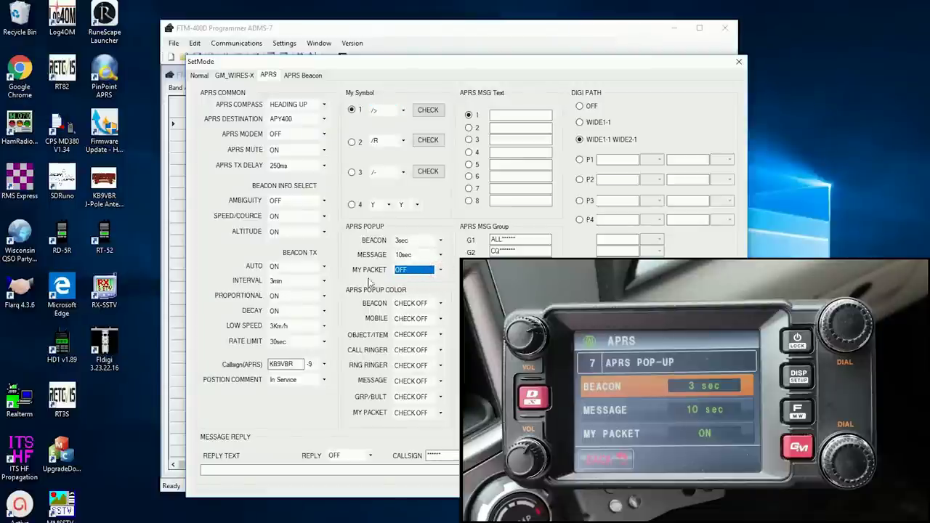
left_click(440, 303)
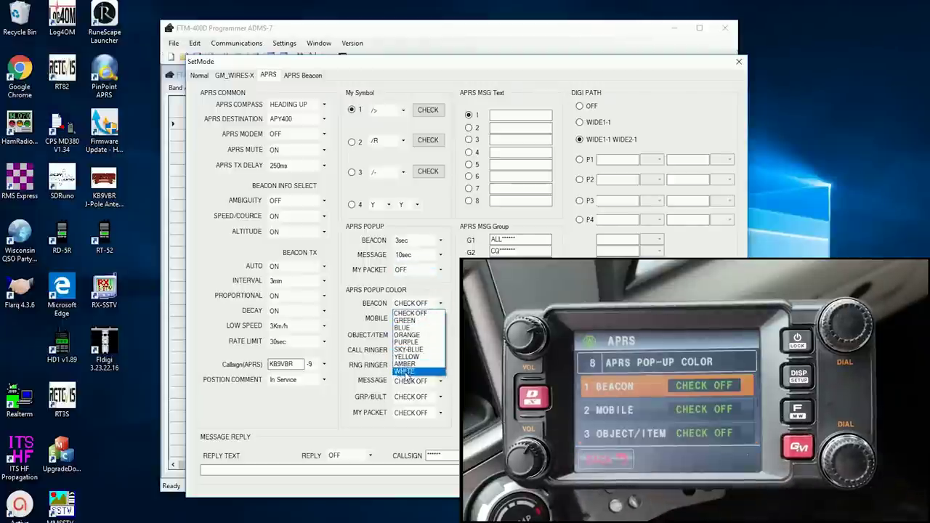
left_click(420, 314)
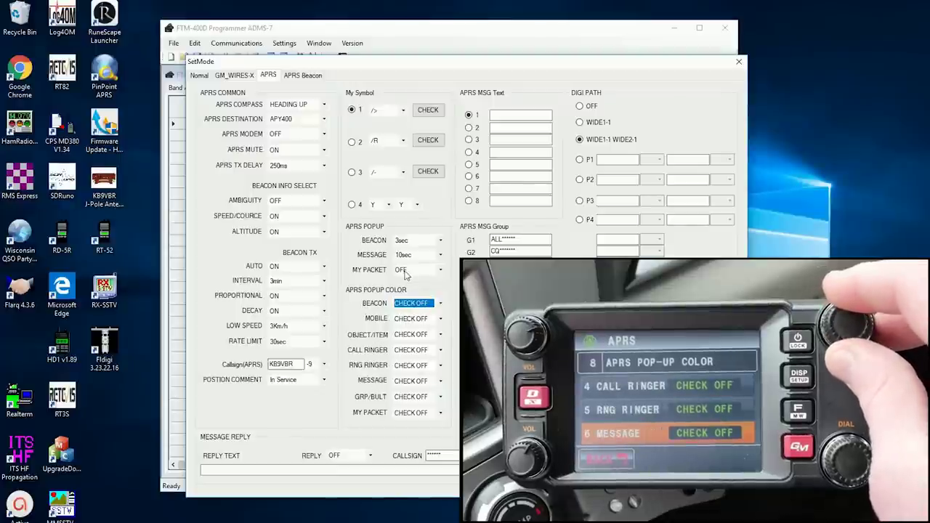
- Select WIDE1-1 WIDE2-1 as the digi path, and try MANUAL before choosing GPS as the My Position source
left_click(579, 106)
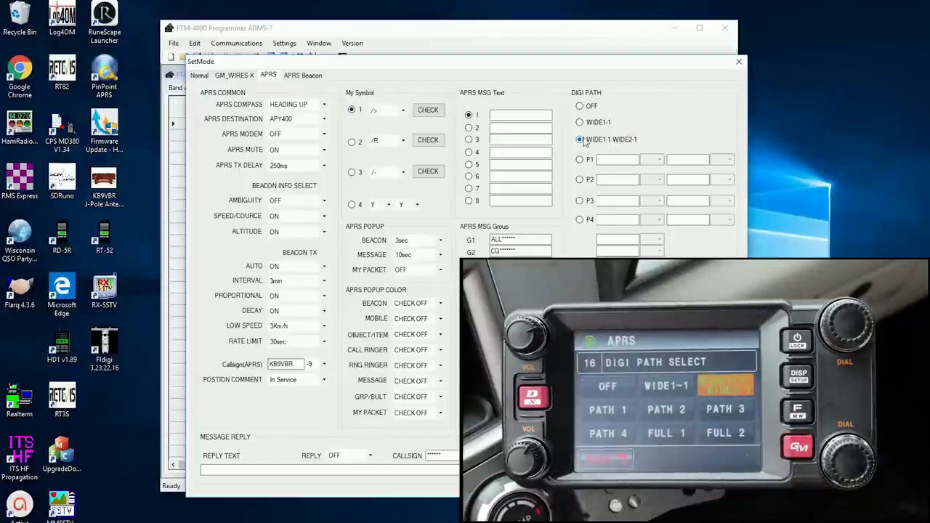
left_click(642, 139)
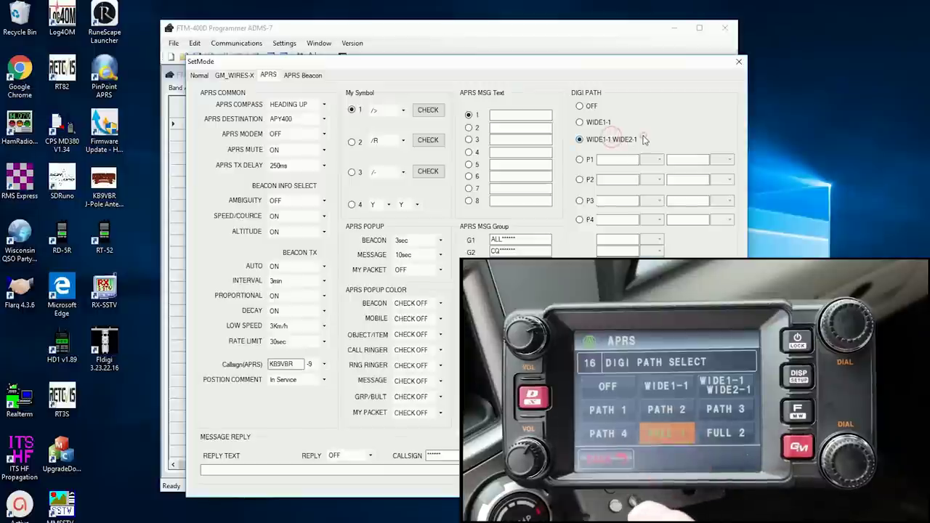
left_click(579, 159)
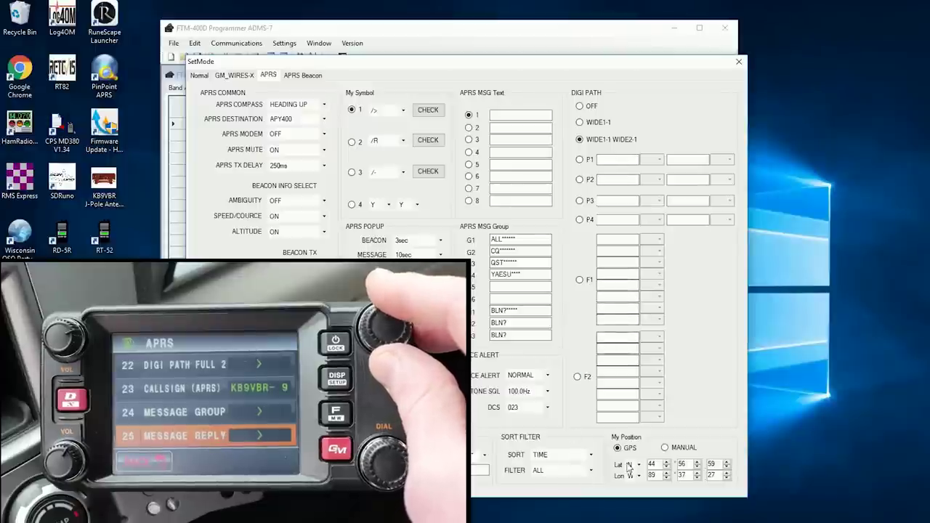
left_click(664, 447)
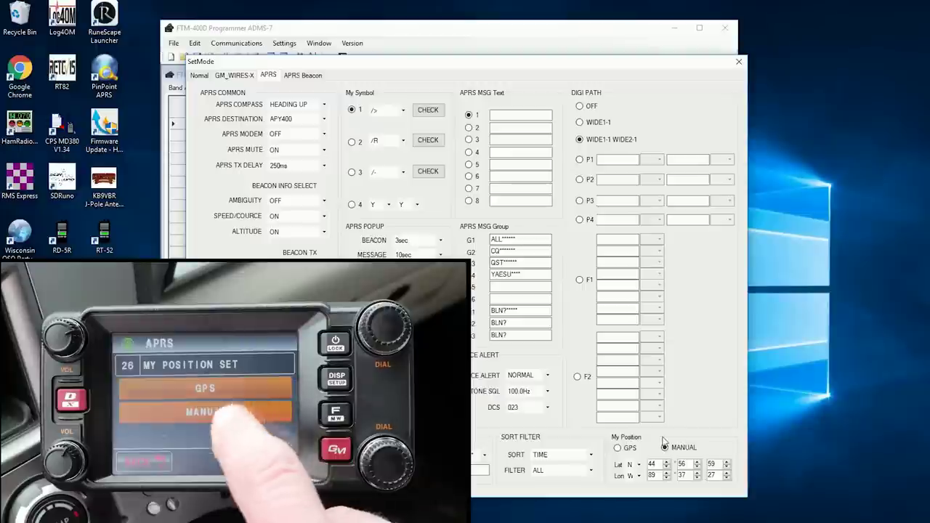
left_click(616, 448)
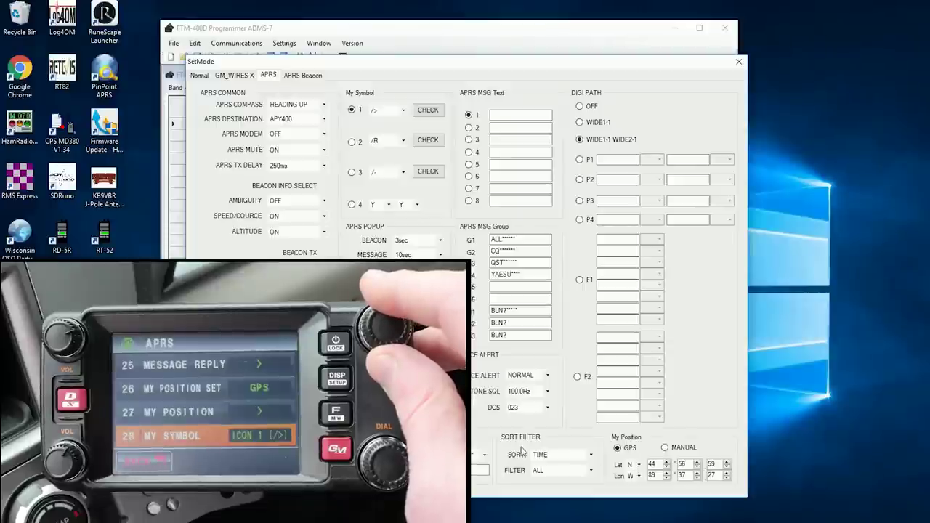
- In the APRS beacon settings, choose FREQ & SQL & SHIFT as the information sent with beacon status text 1
left_click(295, 76)
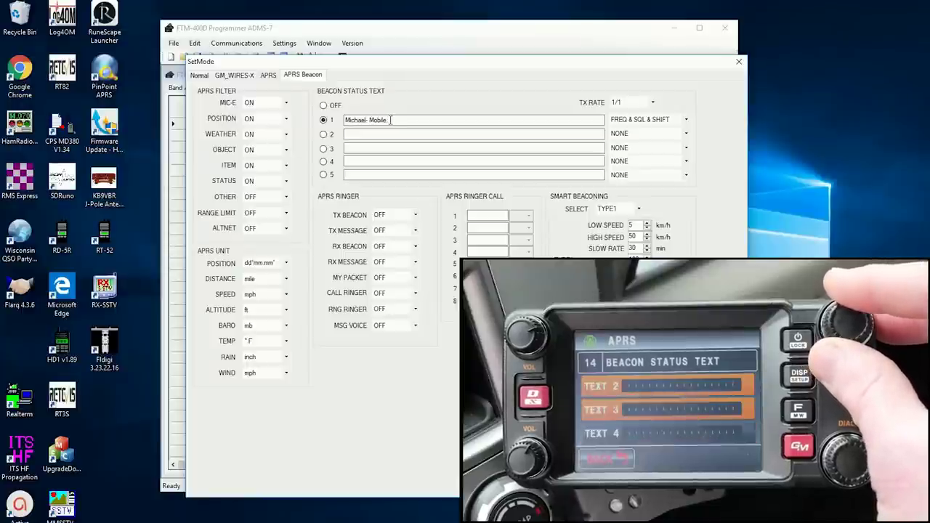
left_click(686, 120)
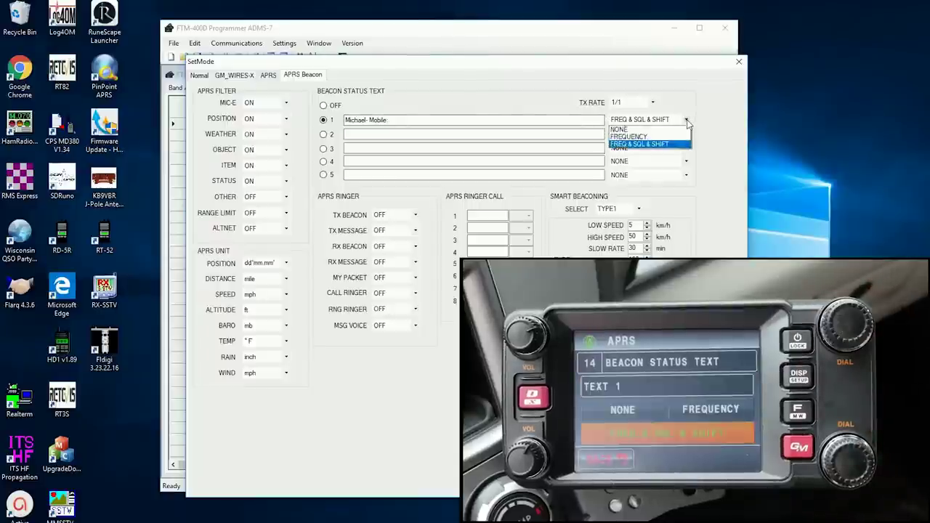
left_click(629, 136)
left_click(622, 122)
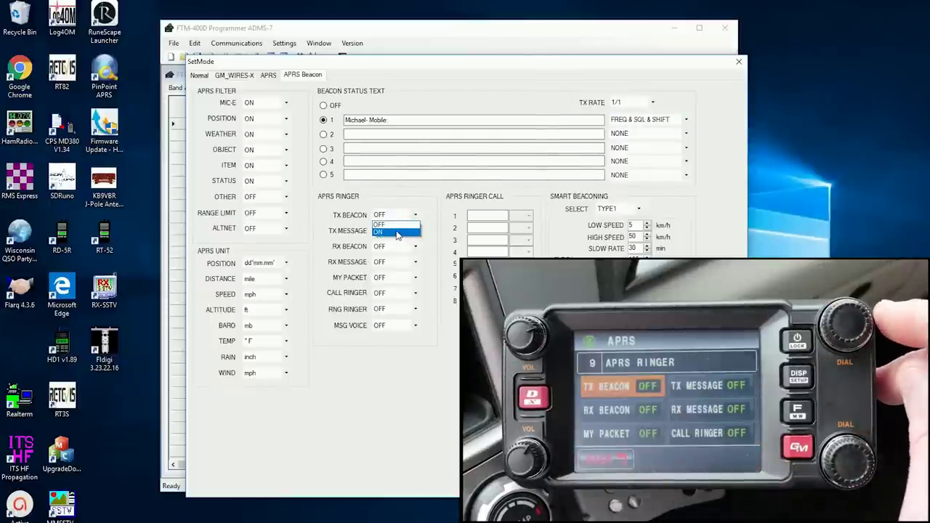
- Try ON for the TX BEACON and TX MESSAGE ringers and return both to OFF
left_click(397, 232)
left_click(415, 231)
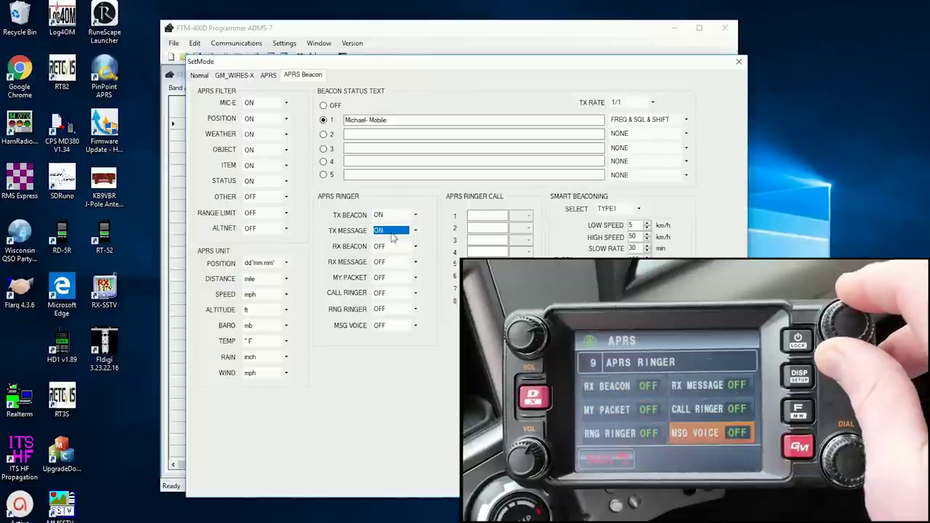
left_click(415, 231)
left_click(384, 246)
left_click(398, 222)
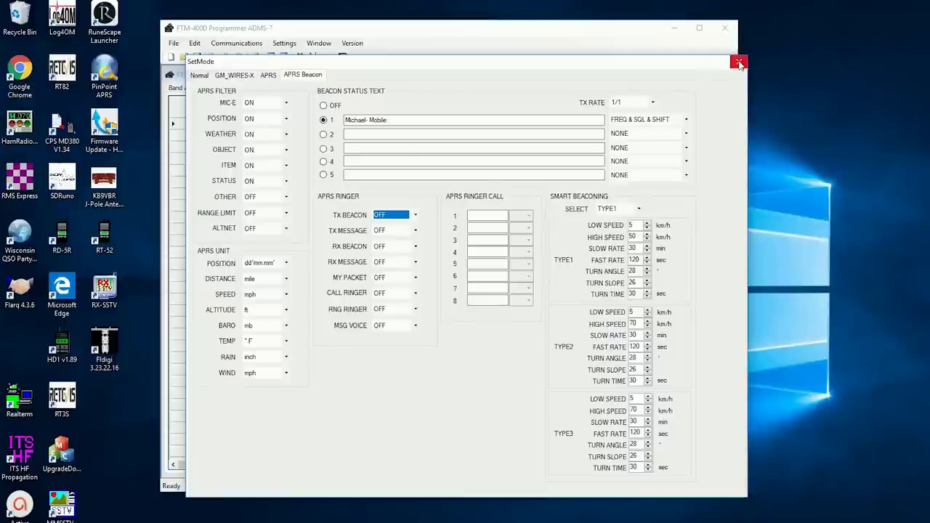
- Close the SetMode settings and look over the commands for saving the file and transferring data to the radio or SD card
left_click(739, 64)
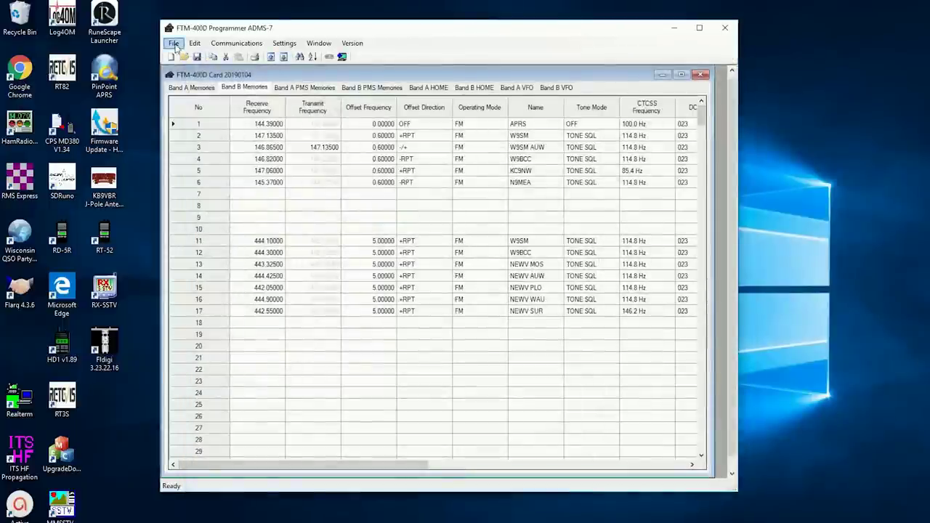
left_click(174, 43)
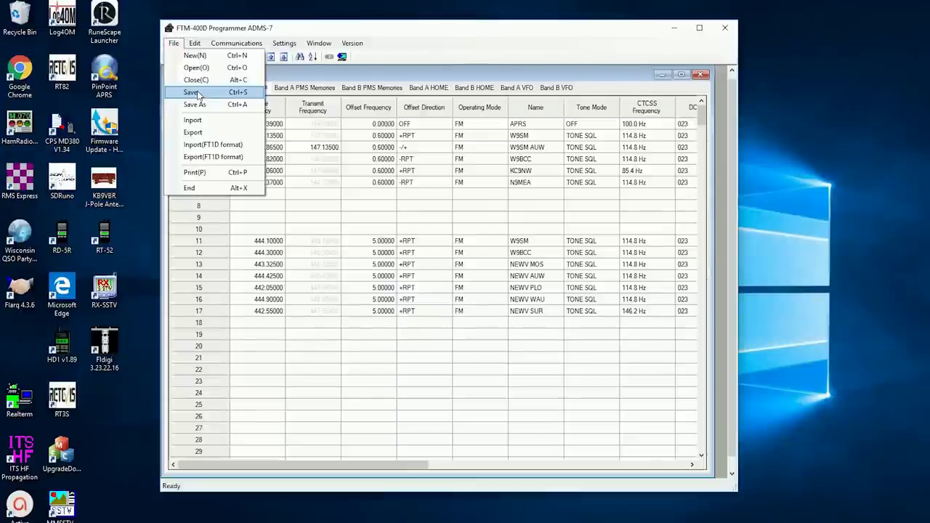
mouse_move(231, 45)
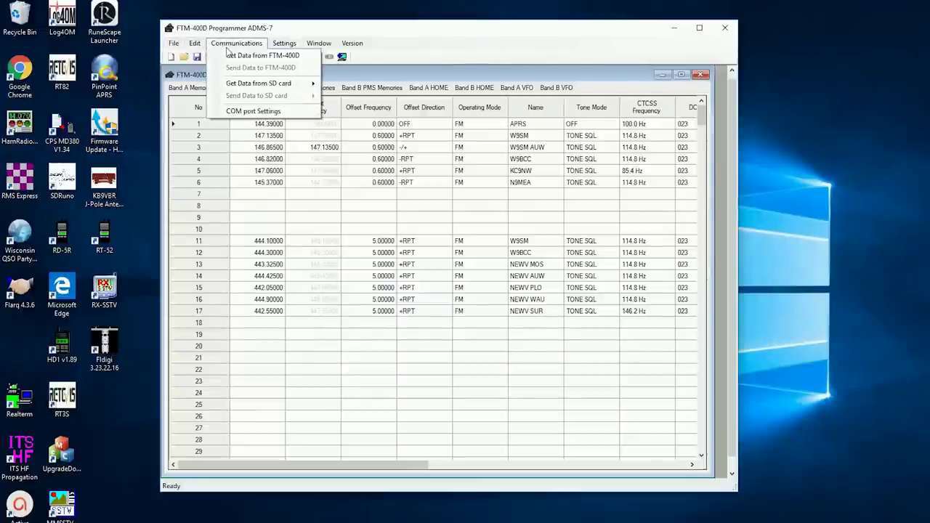
mouse_move(167, 44)
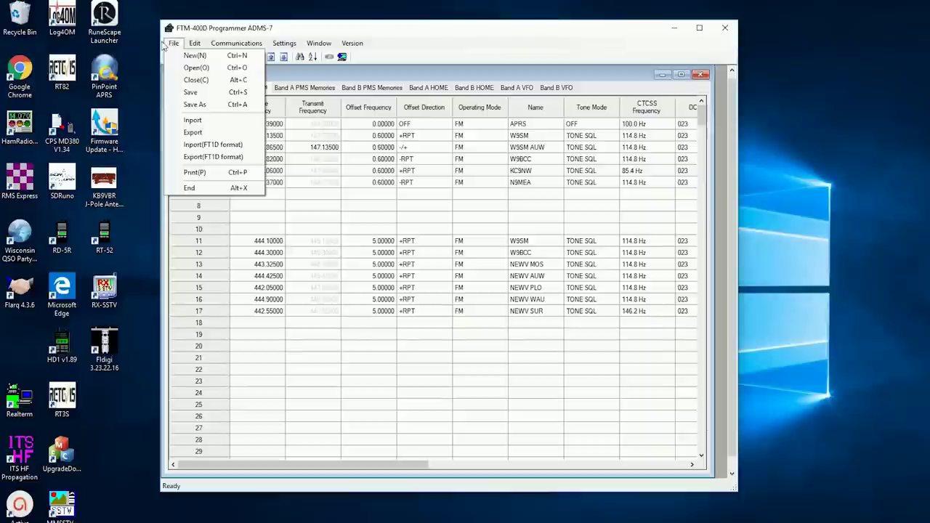